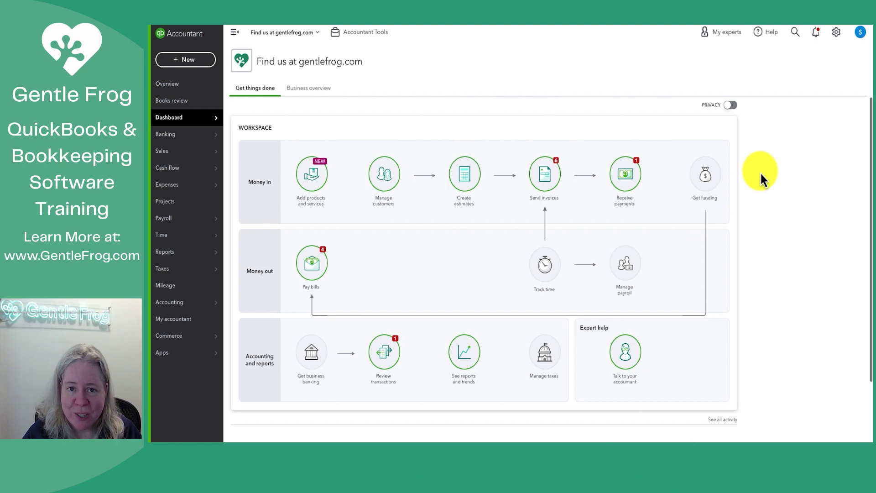
Step: Glance at the settings menu, then open Chart of accounts from the Accounting menu
left_click(836, 35)
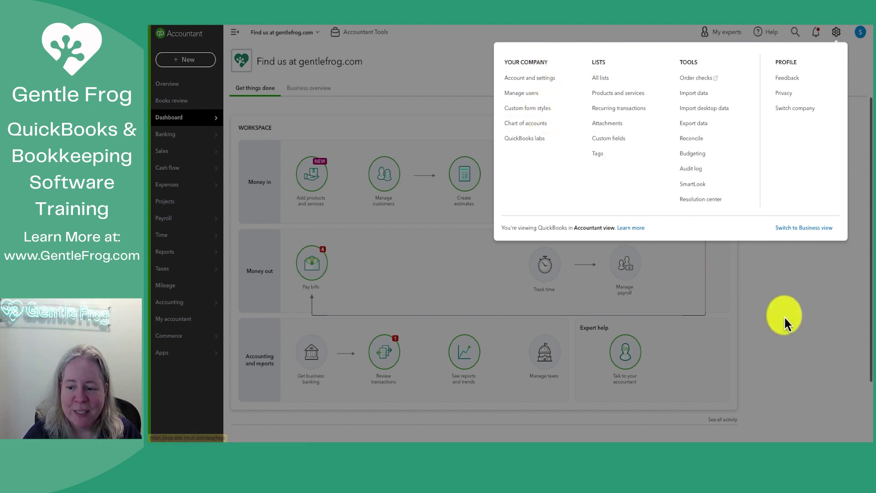
left_click(796, 327)
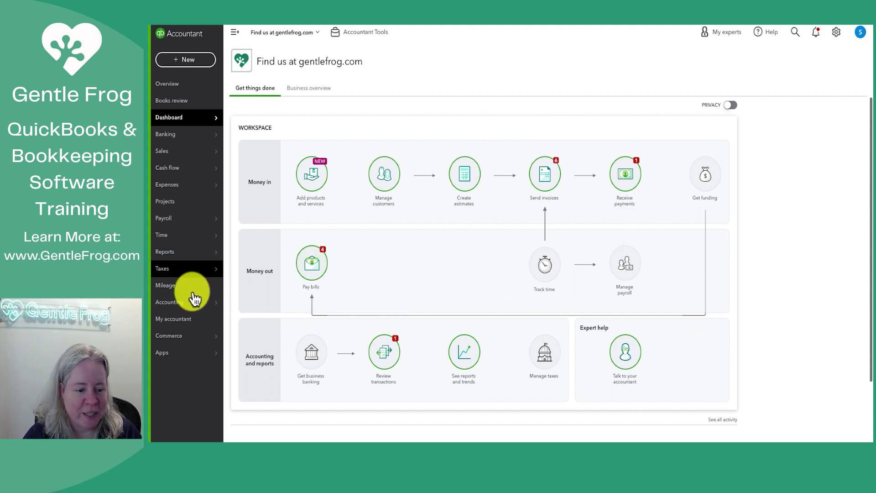
mouse_move(192, 296)
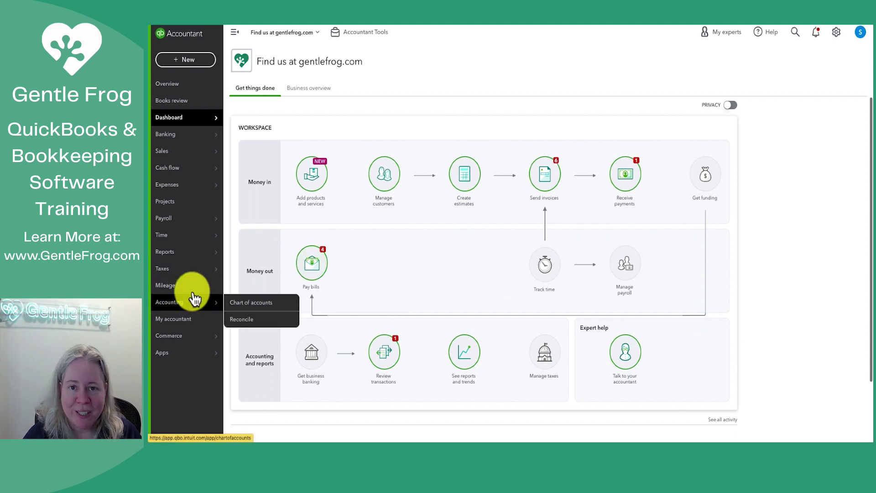
left_click(243, 305)
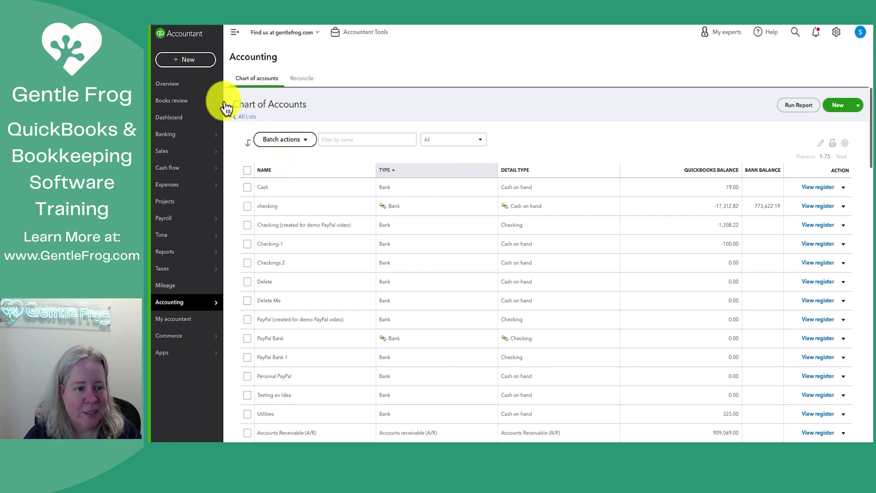
Step: Start a new bank deposit and preview its deposit-to accounts, keeping checking selected
left_click(194, 63)
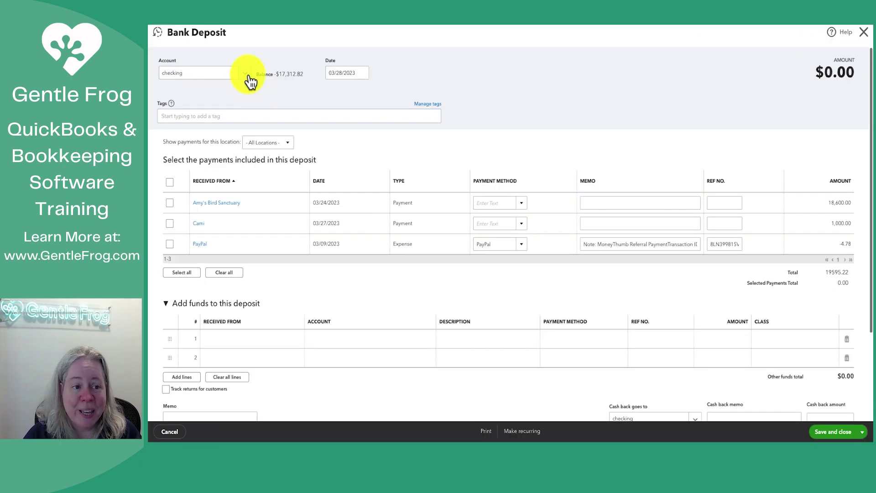
left_click(250, 79)
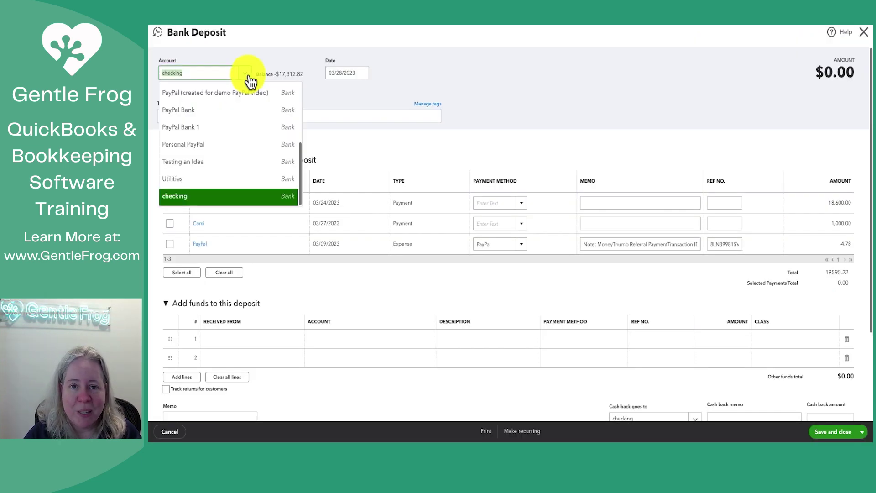
left_click(249, 81)
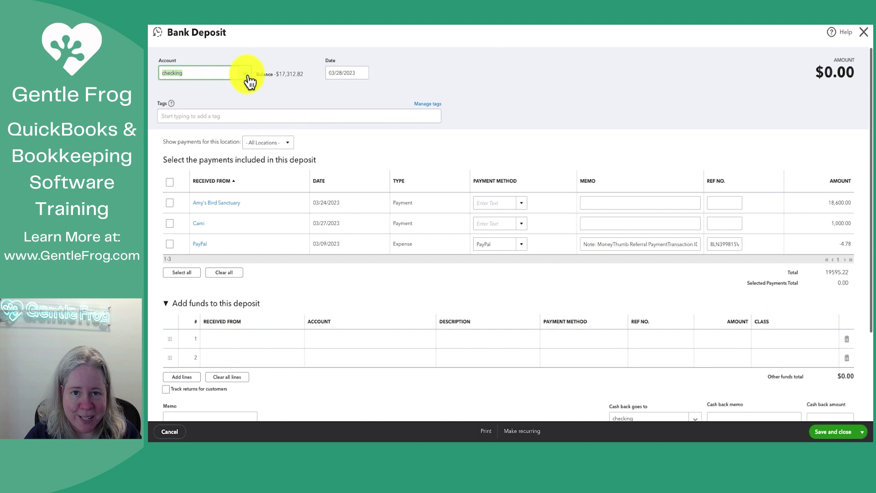
Step: Preview the income accounts for the first added-funds line, then cancel the deposit without saving
left_click(348, 346)
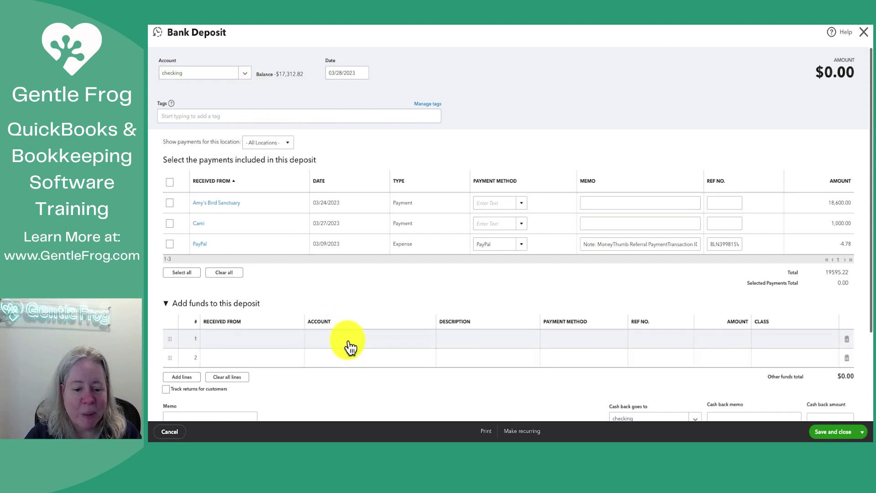
left_click(432, 340)
scroll(415, 288, "down", 2)
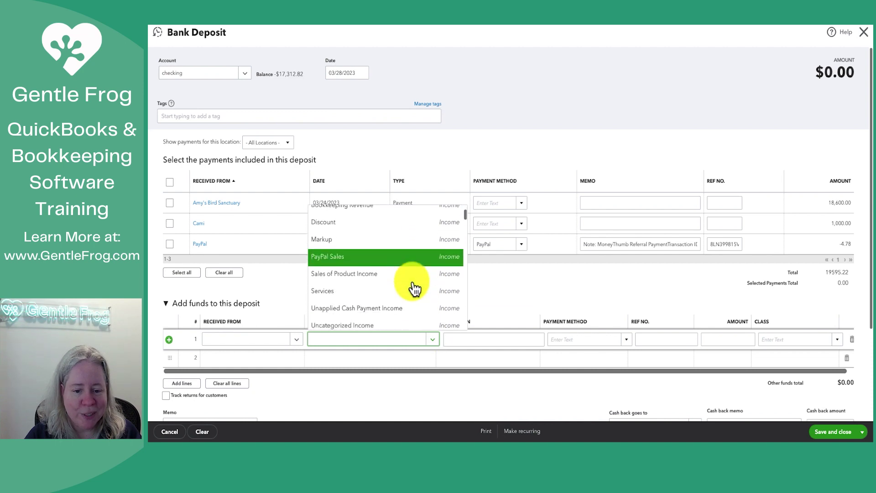
left_click(425, 398)
left_click(174, 433)
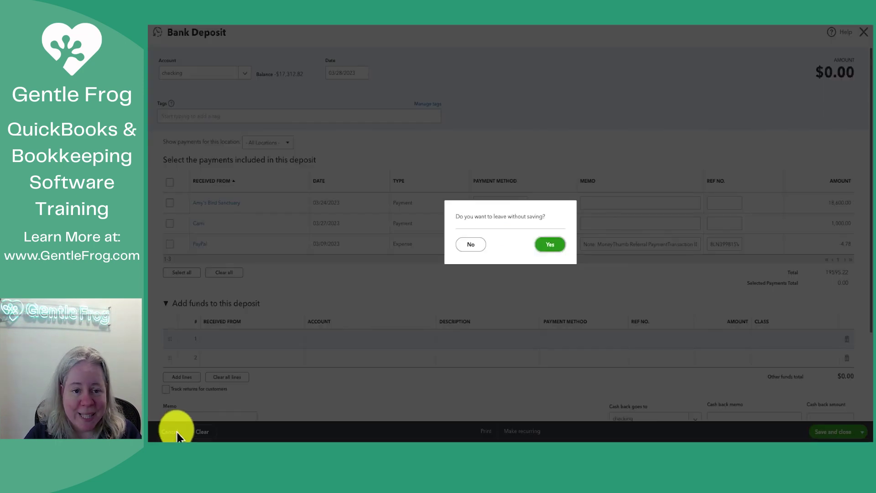
left_click(551, 245)
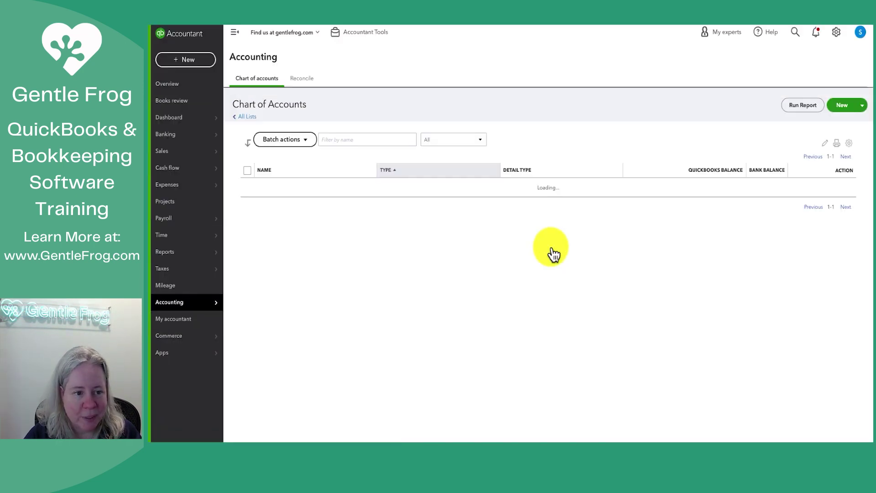
Step: On Banking, expand the 01/01/2023 $79.27 Google transaction and list its category accounts
mouse_move(187, 134)
left_click(237, 136)
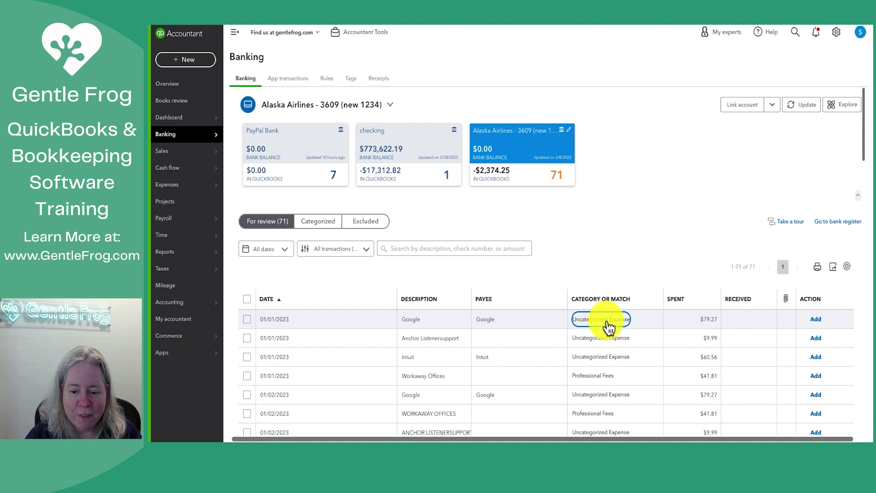
left_click(608, 320)
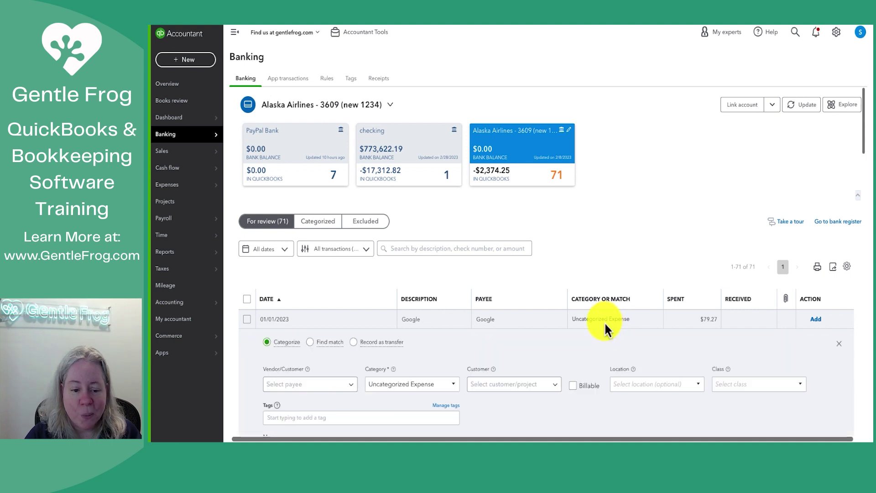
left_click(457, 386)
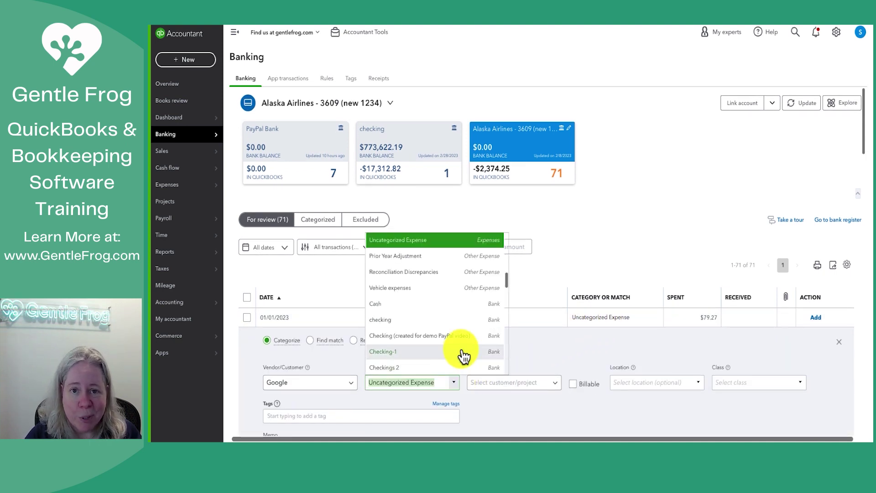
scroll(464, 355, "up", 3)
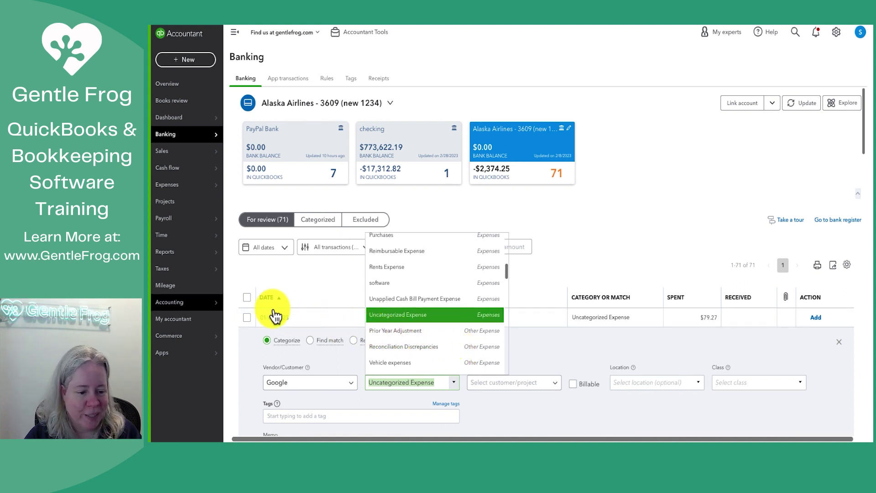
Step: Go back to the Chart of Accounts list from the Accounting menu
left_click(241, 303)
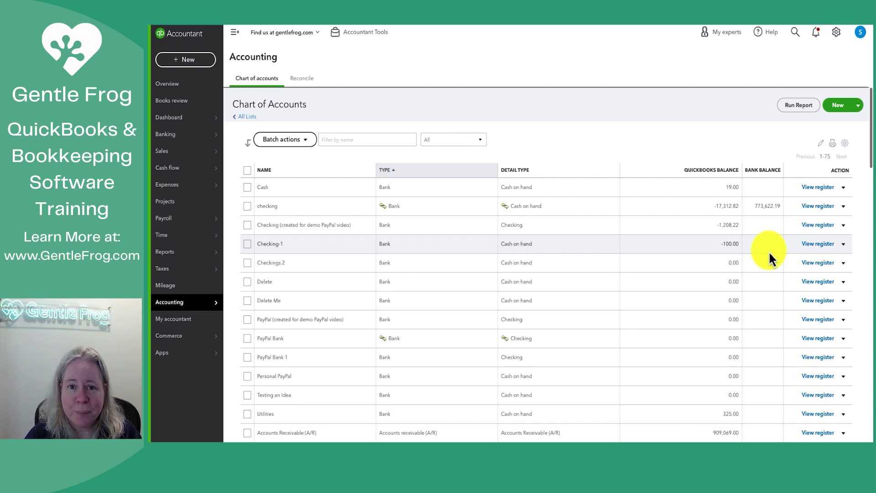
left_click(240, 139)
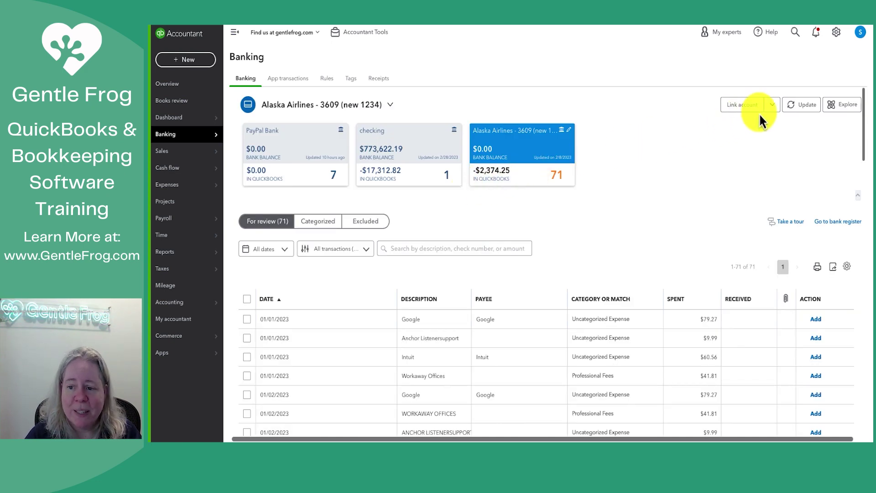
left_click(772, 106)
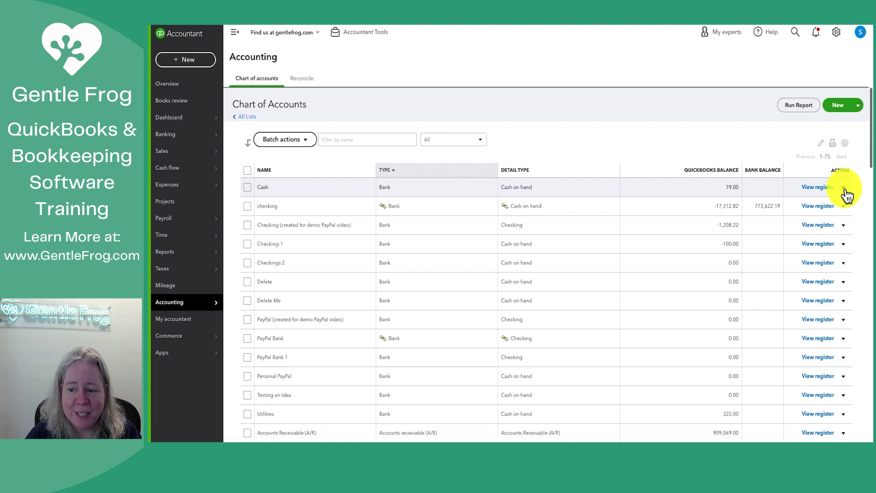
left_click(843, 187)
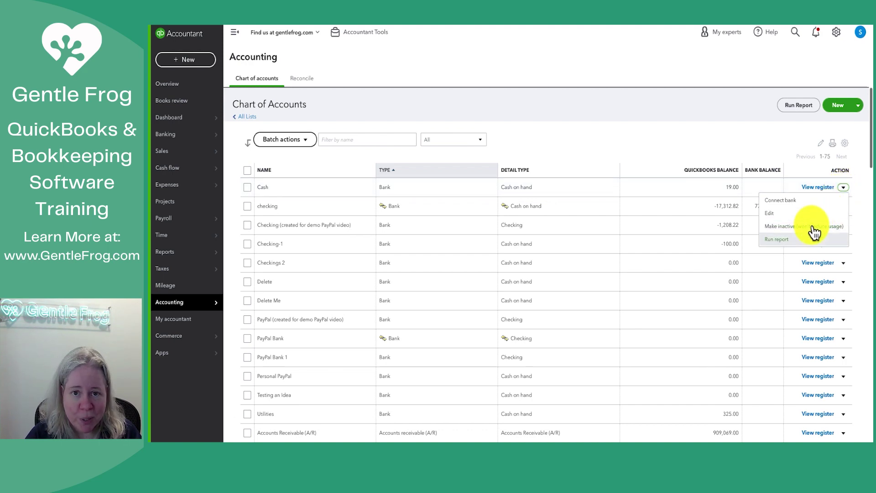
left_click(845, 191)
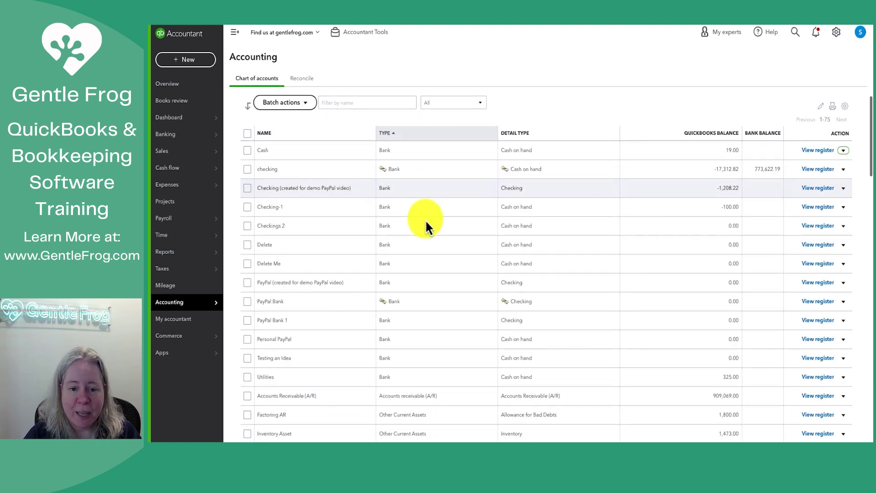
scroll(426, 220, "down", 3)
scroll(425, 220, "down", 4)
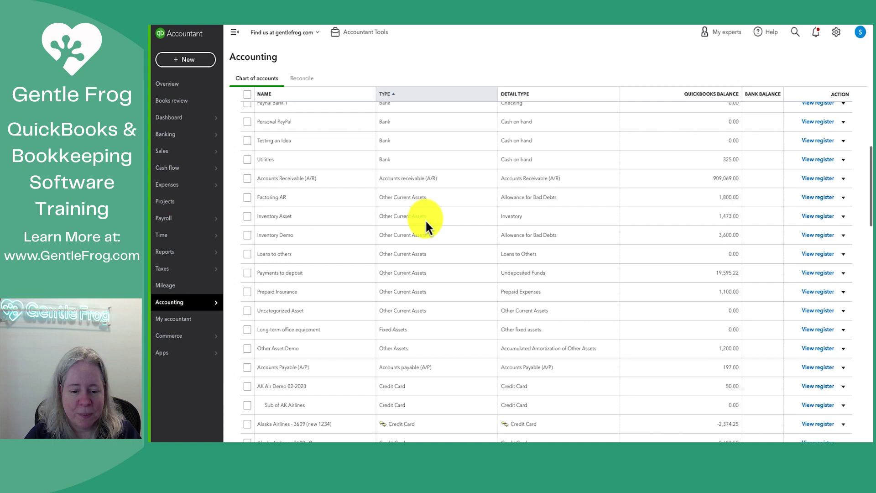
scroll(445, 253, "down", 4)
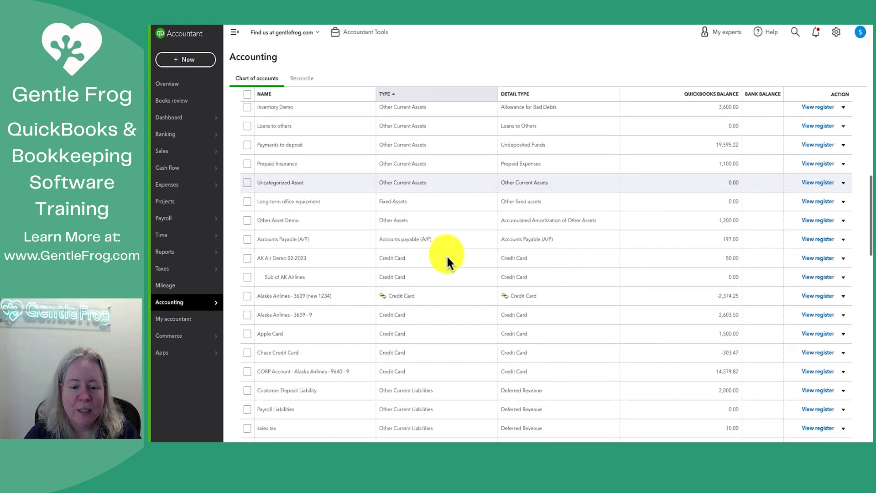
scroll(446, 261, "down", 2)
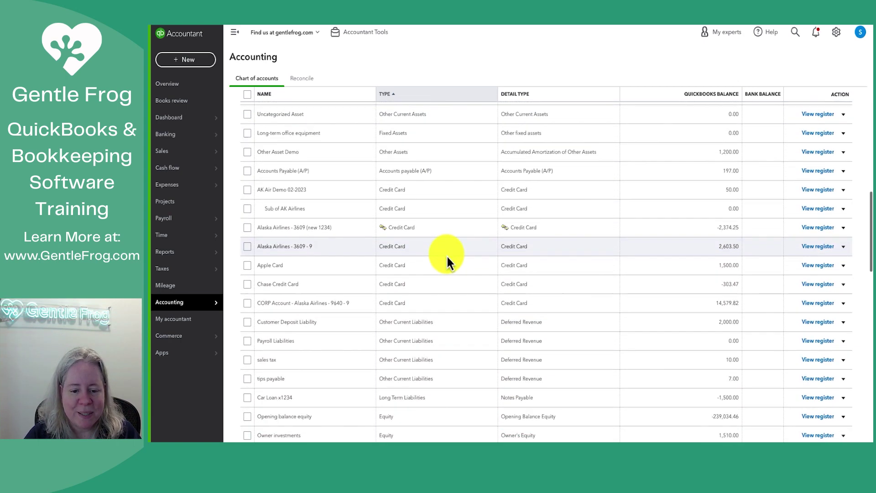
scroll(447, 259, "down", 3)
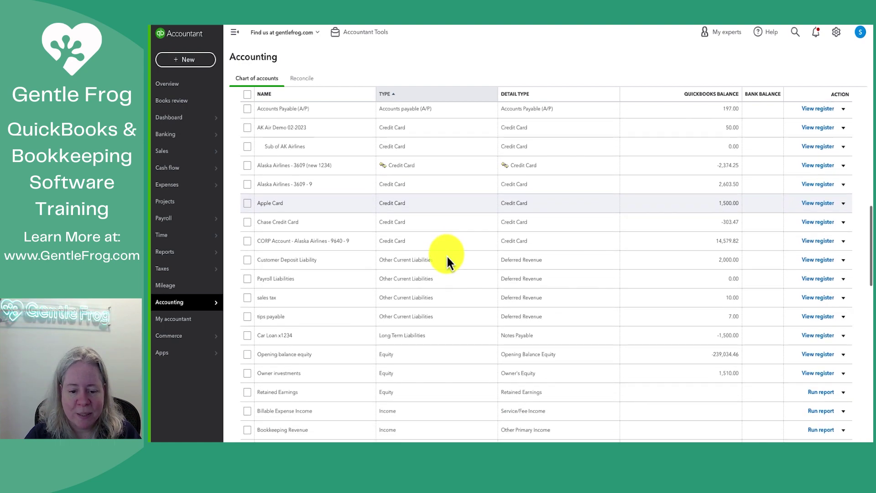
scroll(447, 255, "down", 3)
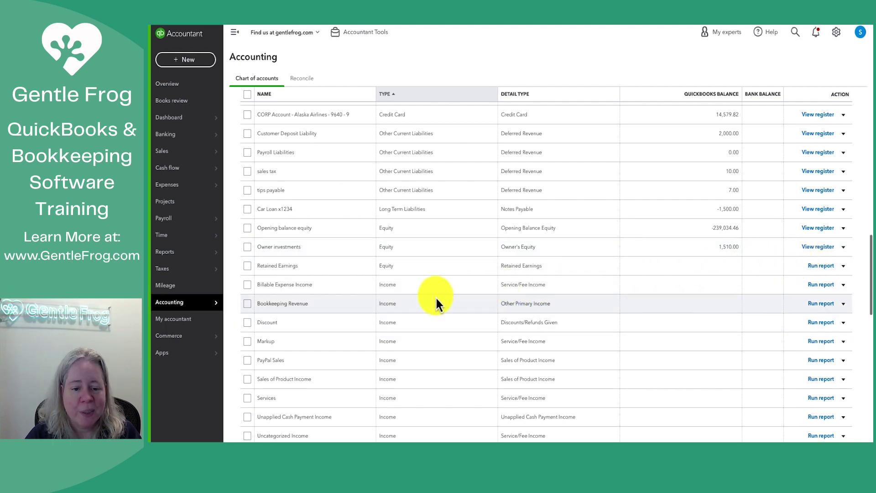
scroll(436, 297, "down", 2)
scroll(435, 297, "down", 3)
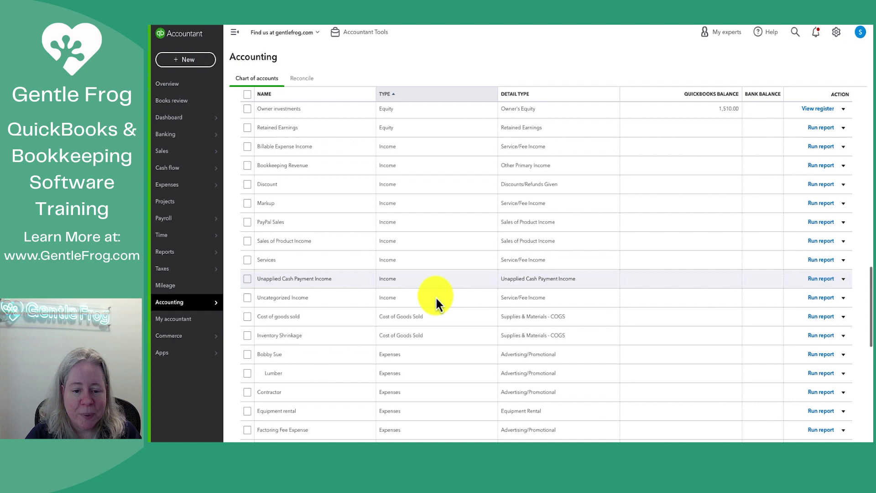
scroll(435, 296, "down", 2)
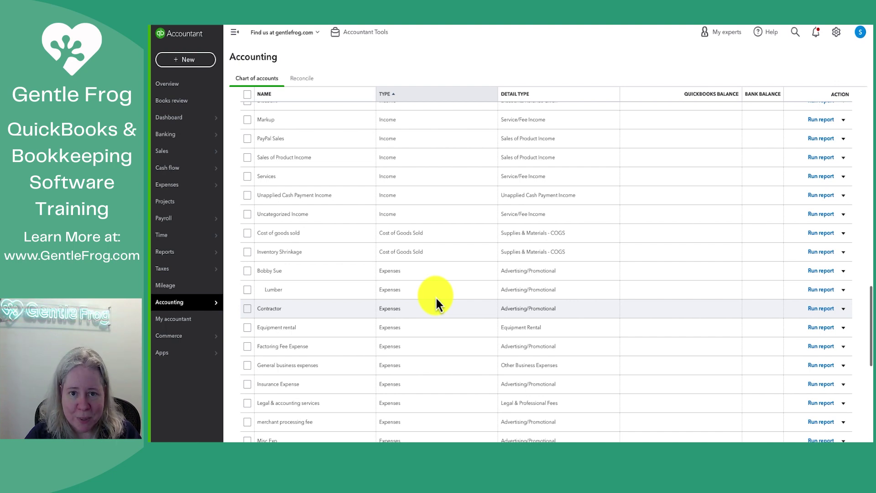
scroll(435, 296, "up", 20)
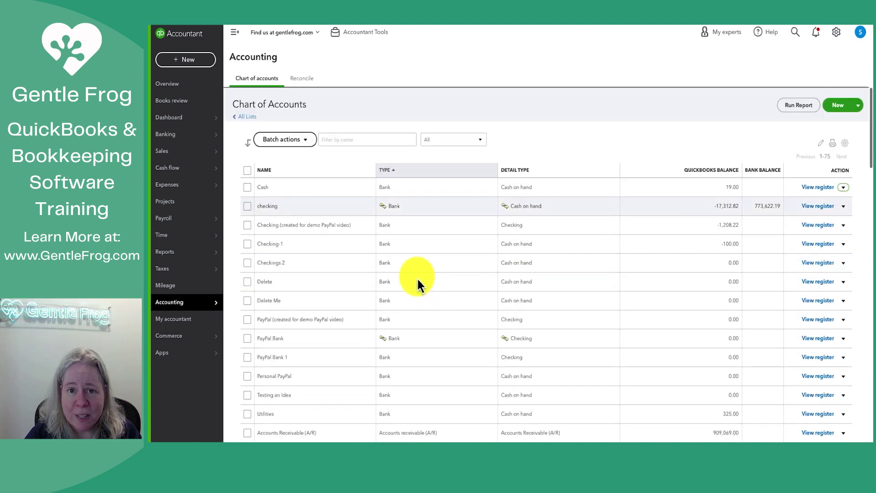
Step: Sort the accounts by name and filter the list by 'office'
left_click(313, 172)
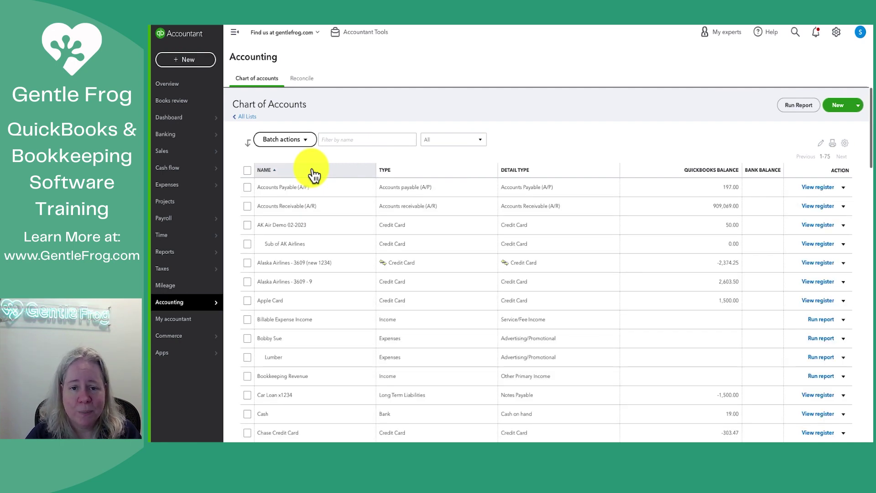
left_click(348, 138)
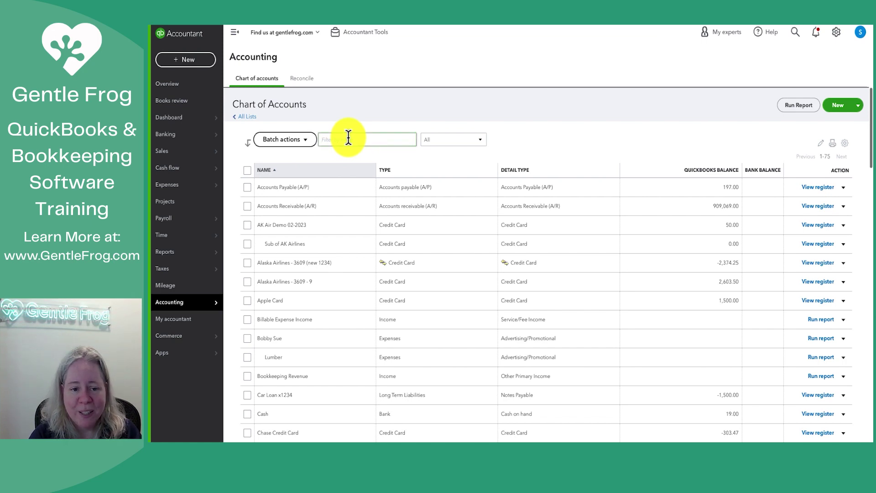
type("office")
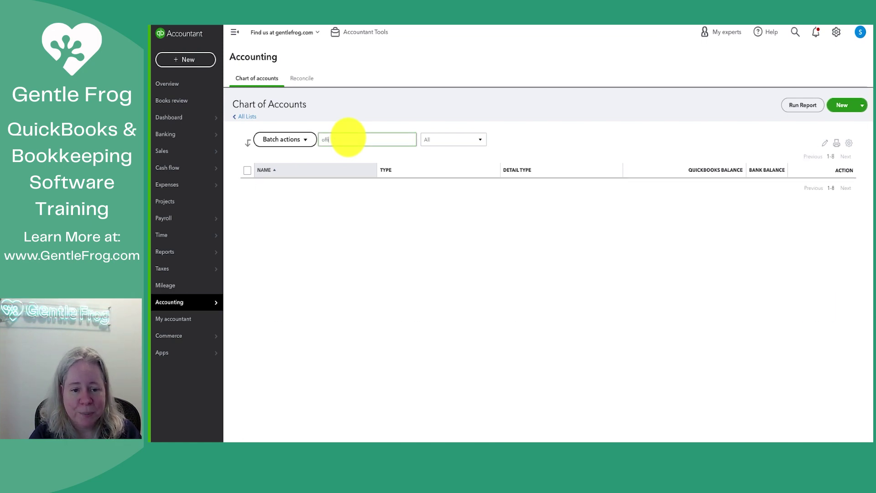
Step: Look at Batch actions, then clear the 'office' name filter
left_click(306, 139)
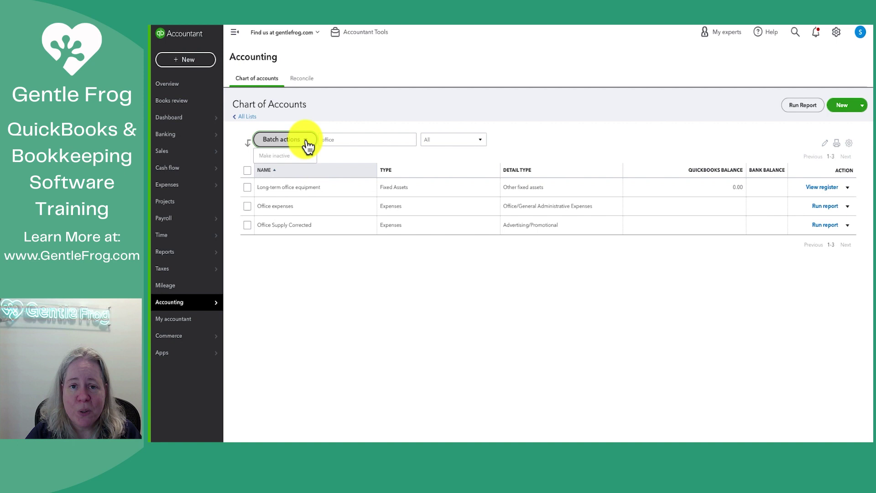
left_click(308, 145)
left_click(336, 139)
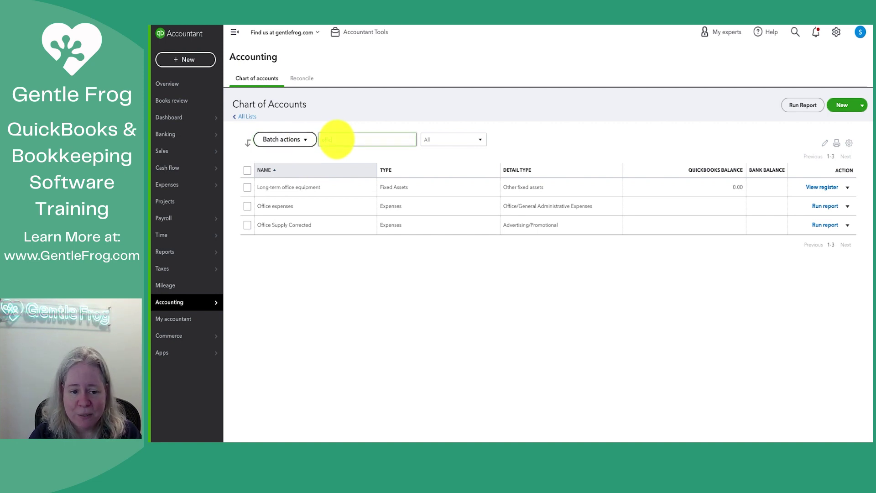
key("BackSpace")
key("BackSpace")
key("BackSpace")
key("BackSpace")
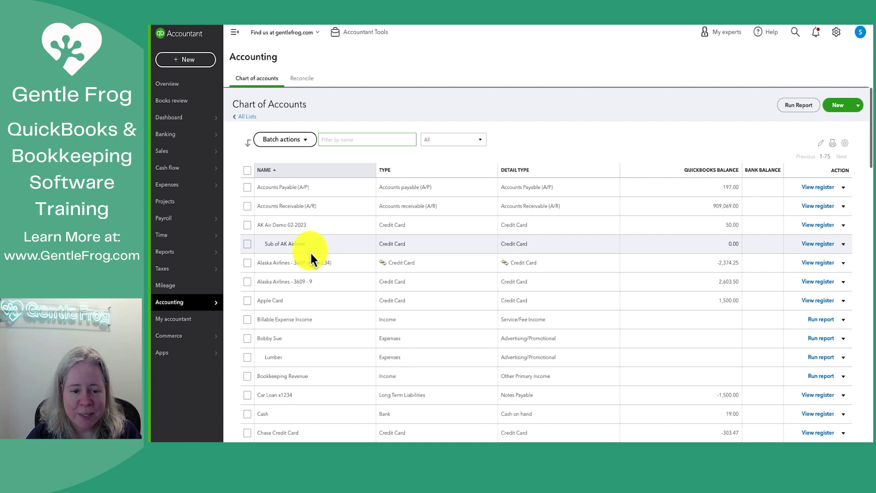
left_click(843, 193)
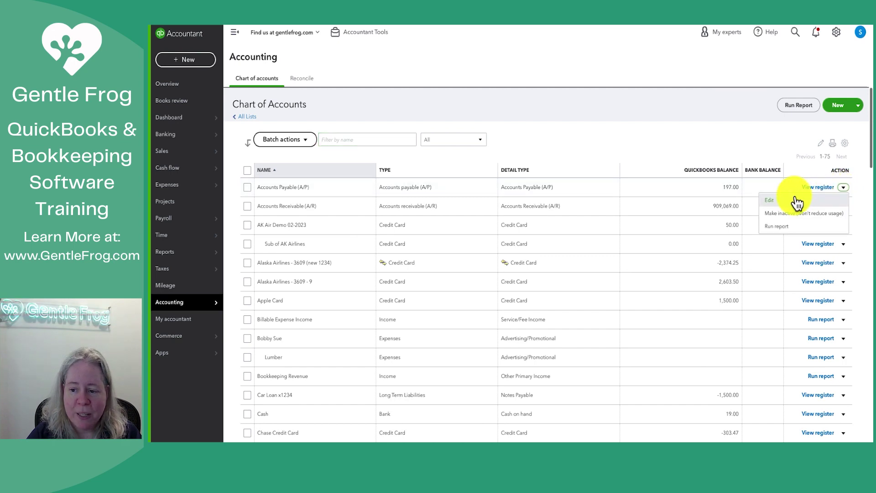
left_click(771, 203)
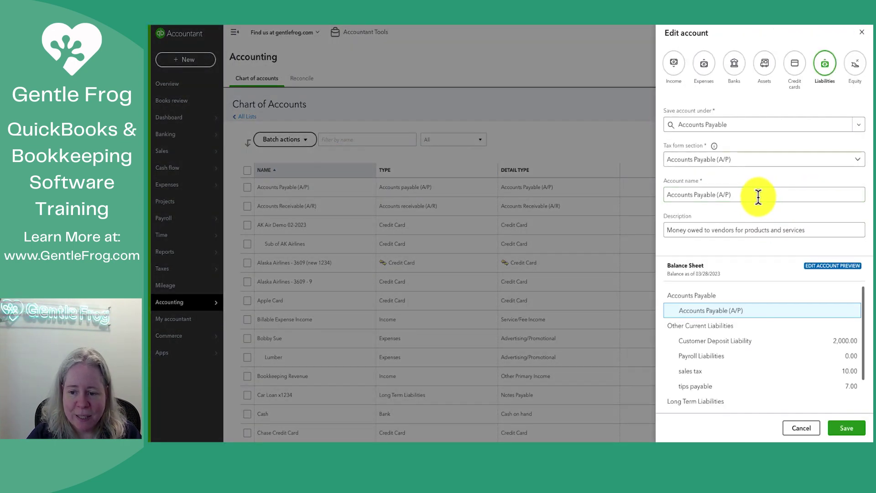
left_click(738, 194)
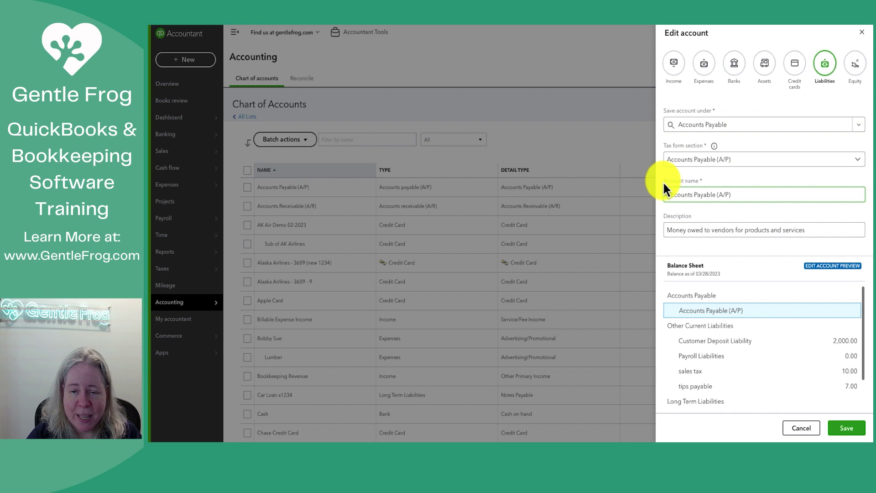
left_click(799, 428)
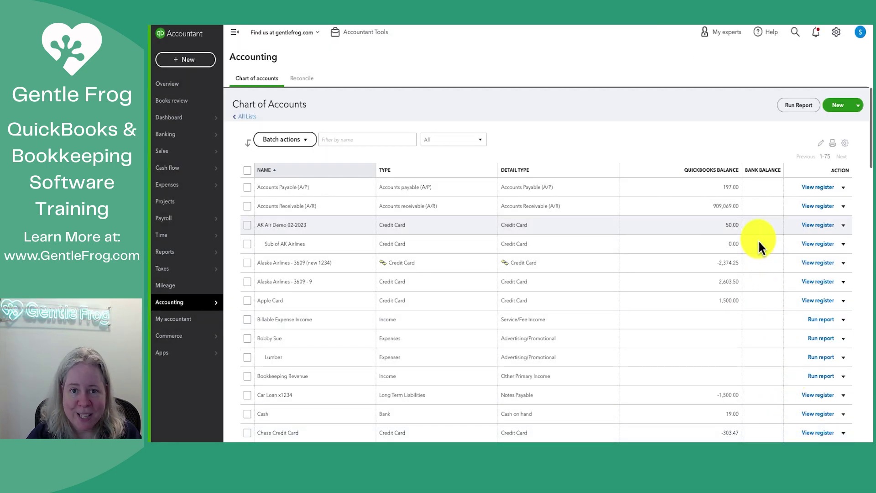
left_click(820, 145)
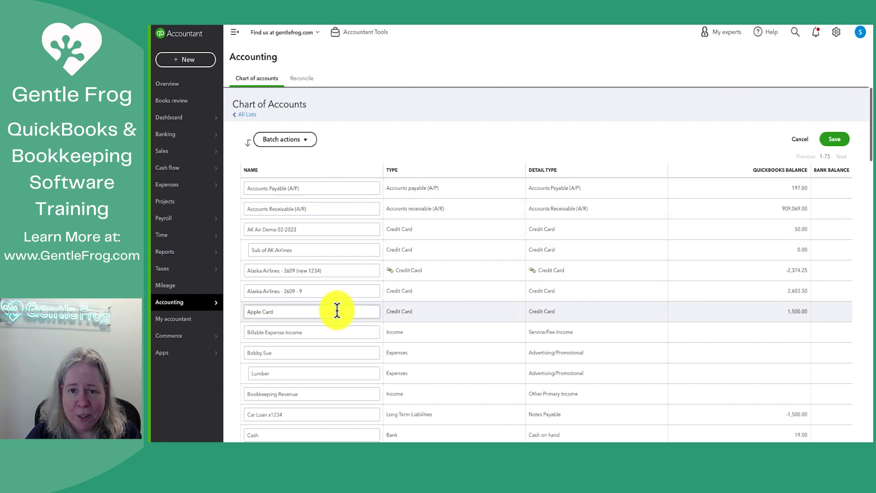
left_click(828, 148)
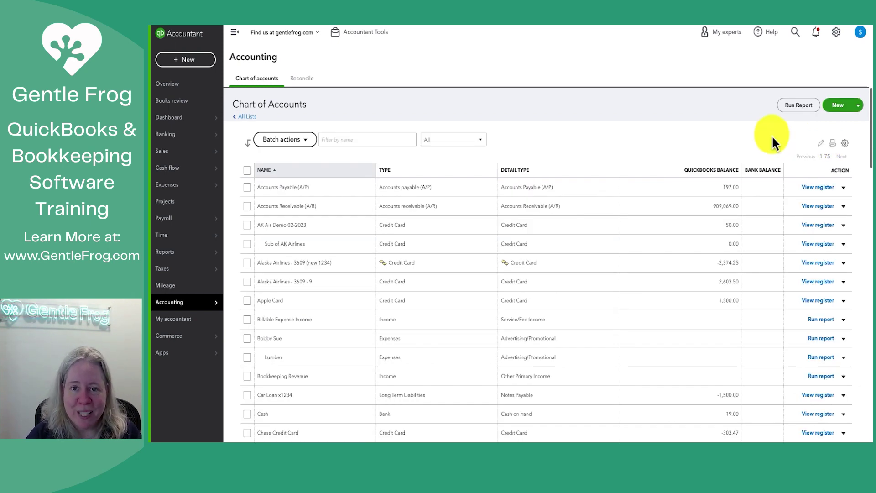
left_click(799, 106)
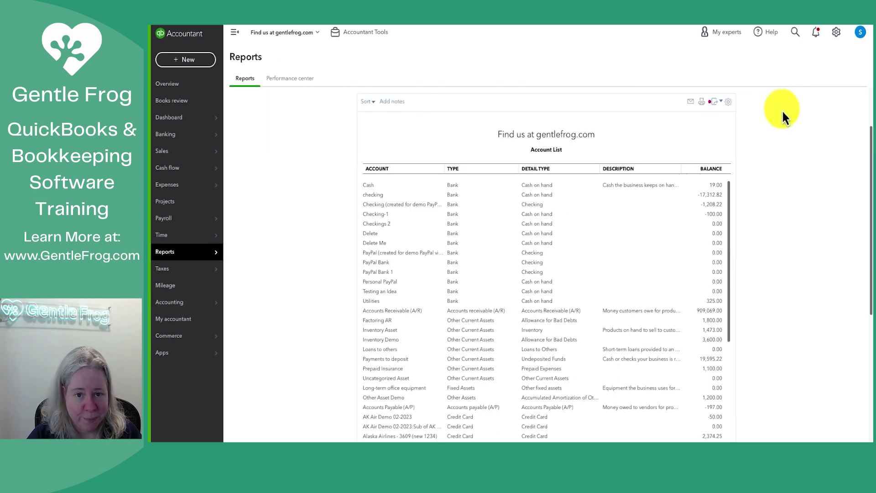
left_click(716, 105)
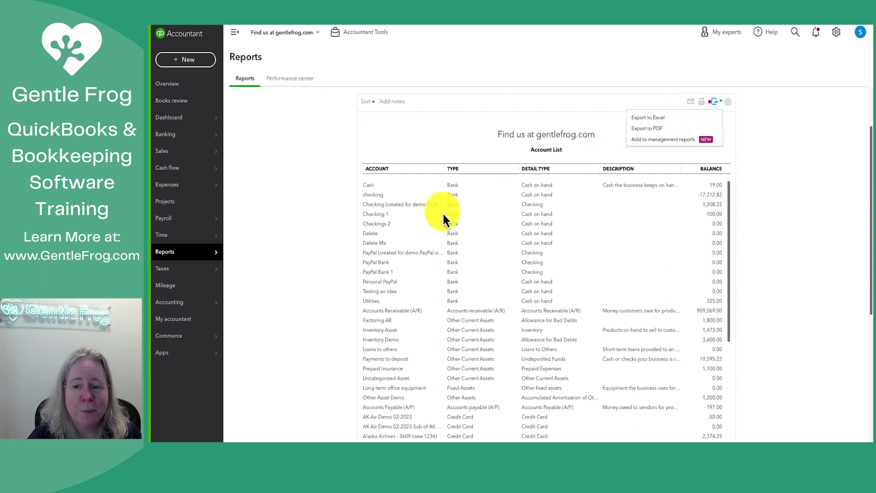
left_click(225, 301)
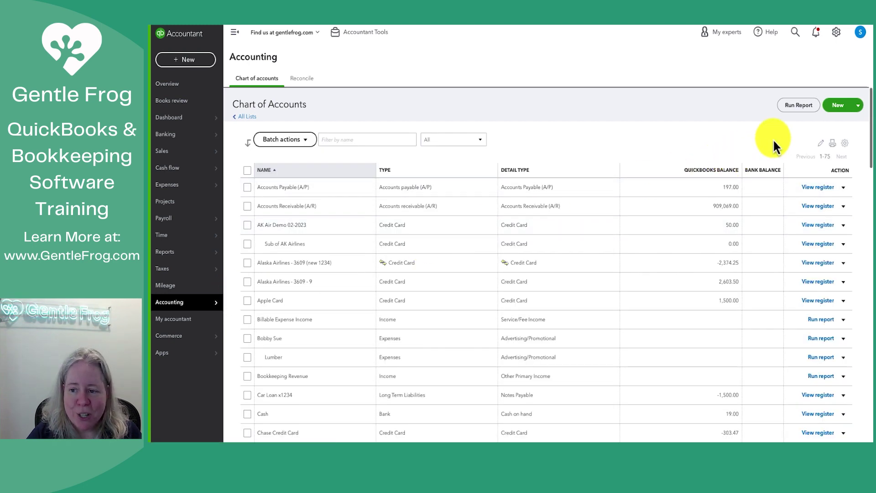
left_click(840, 105)
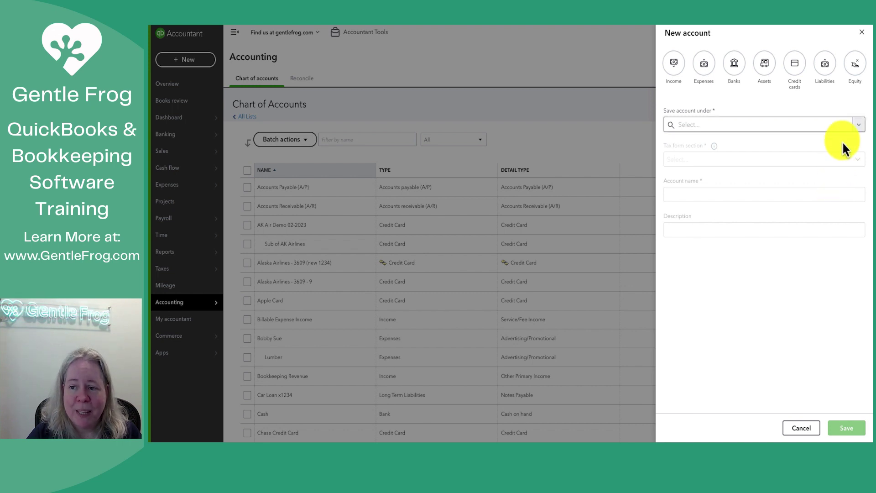
left_click(862, 33)
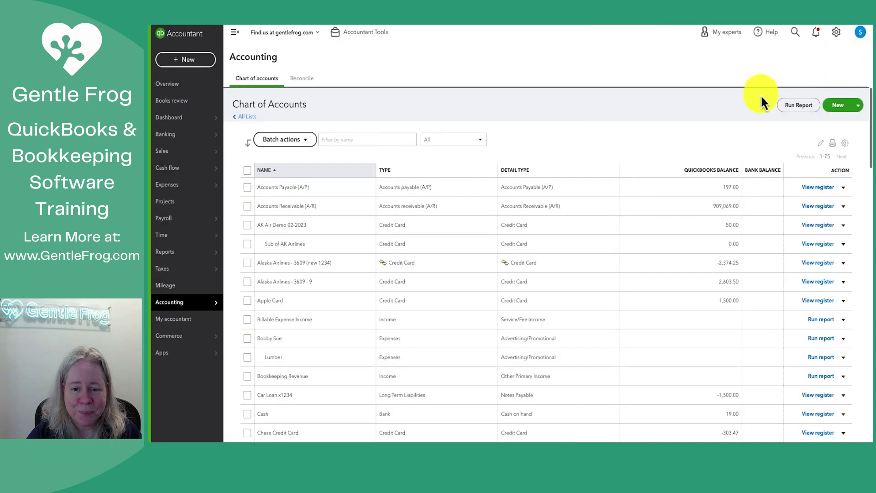